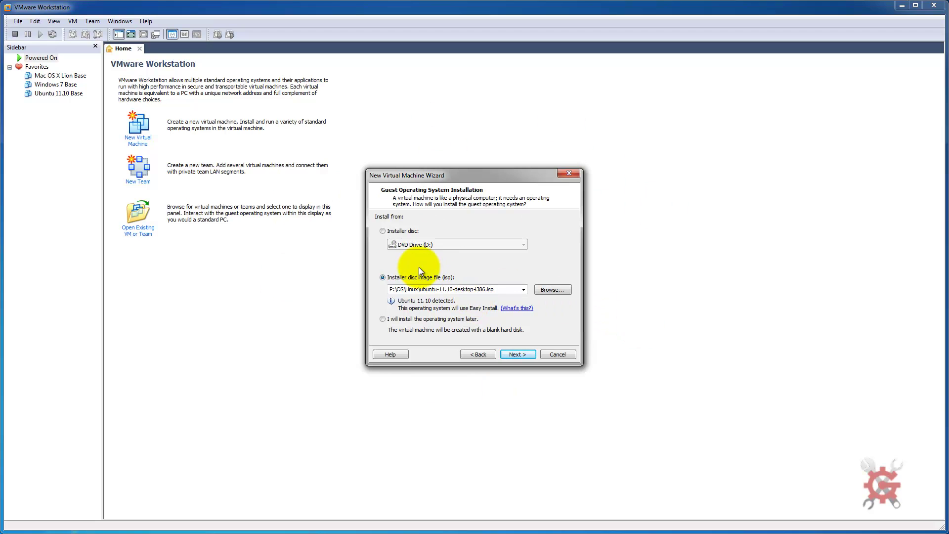
pyautogui.click(383, 230)
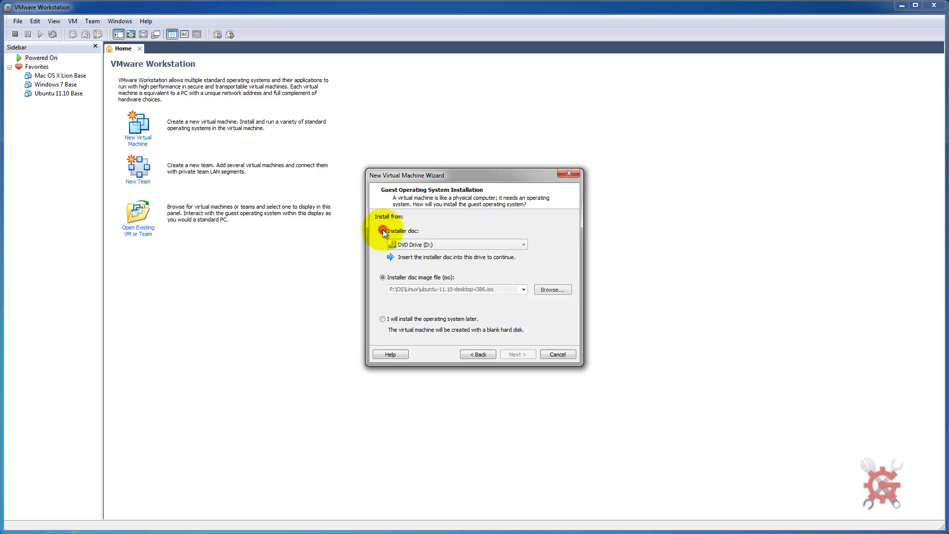
pyautogui.click(523, 244)
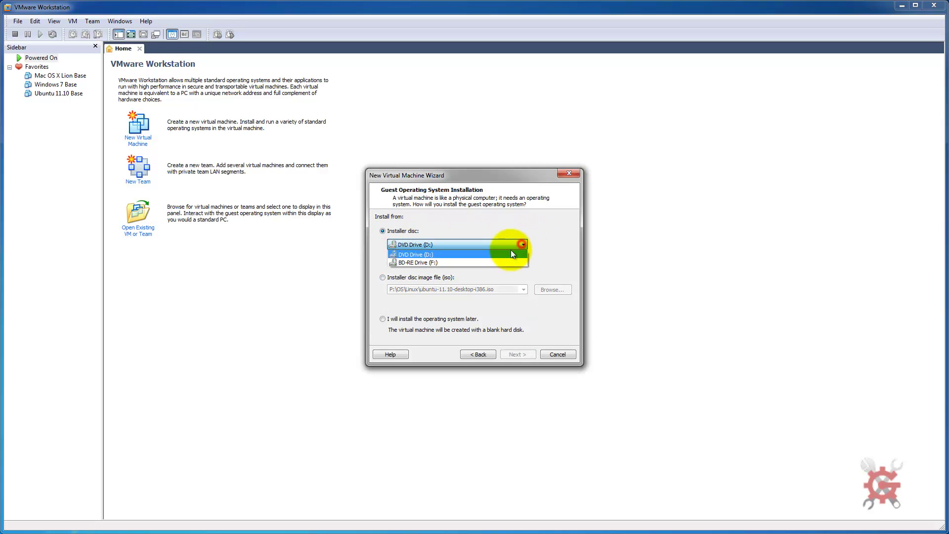
pyautogui.click(382, 279)
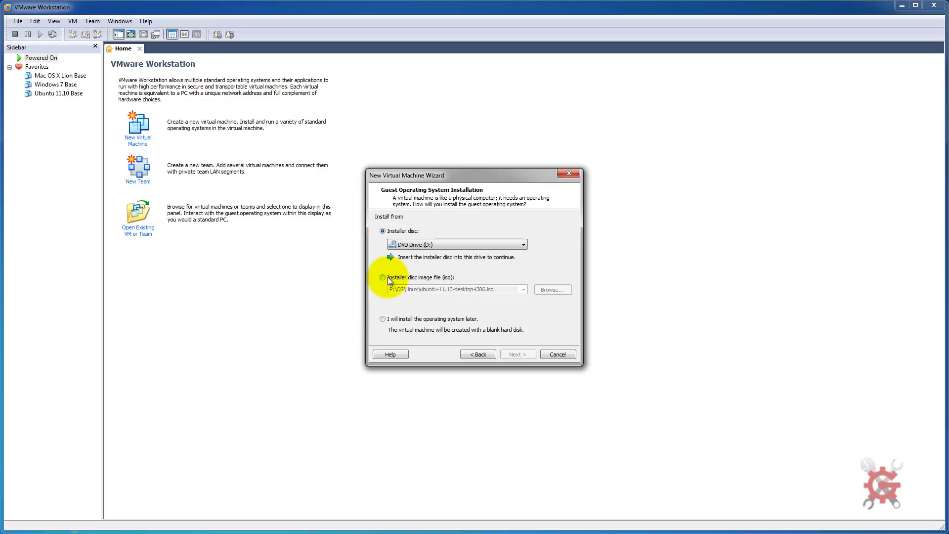
pyautogui.click(383, 278)
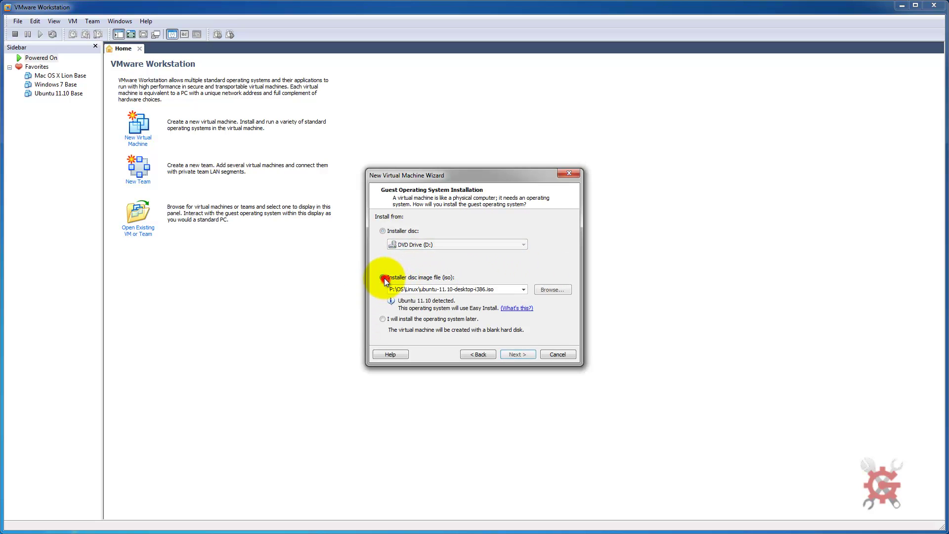
# Choose the ubuntu-11.10-desktop-i386 image from the Linux folder as the installer ISO and continue the wizard
pyautogui.click(544, 290)
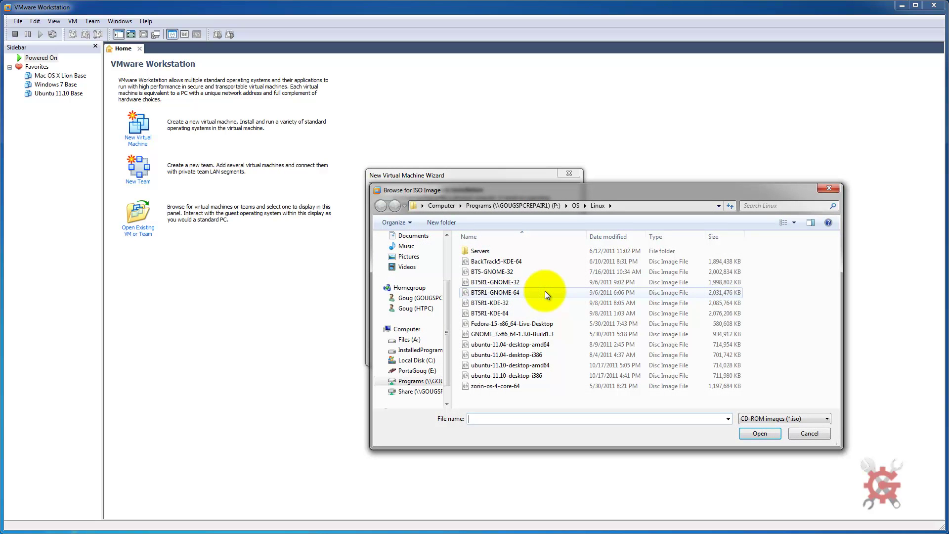
pyautogui.click(523, 374)
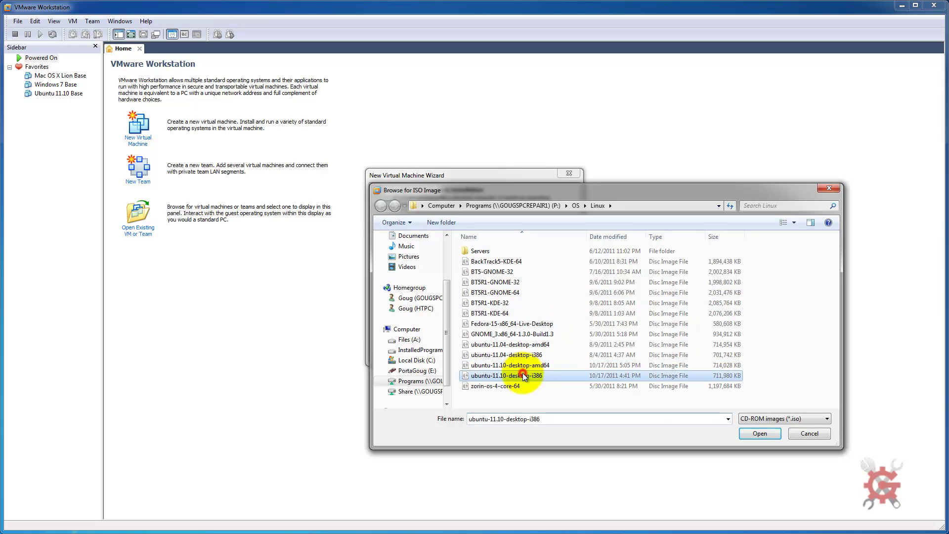
pyautogui.click(773, 434)
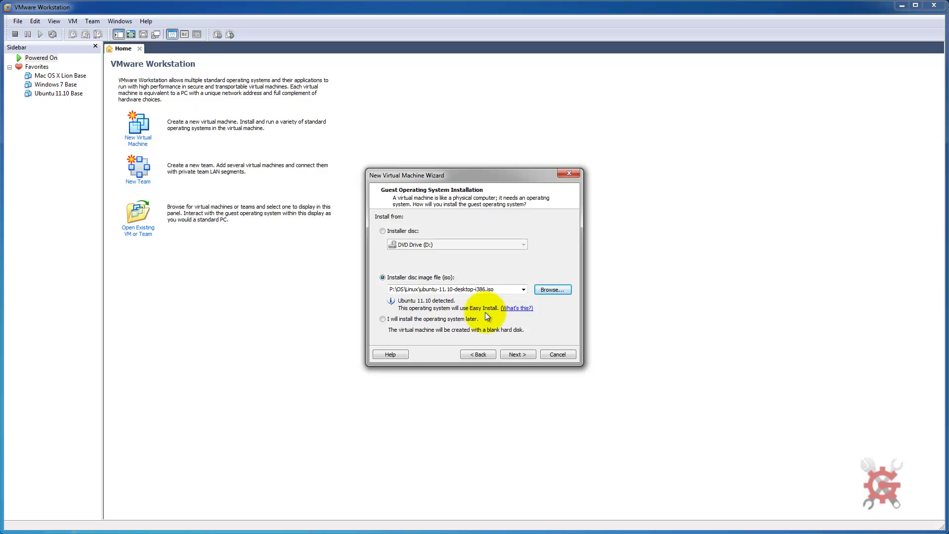
pyautogui.click(517, 355)
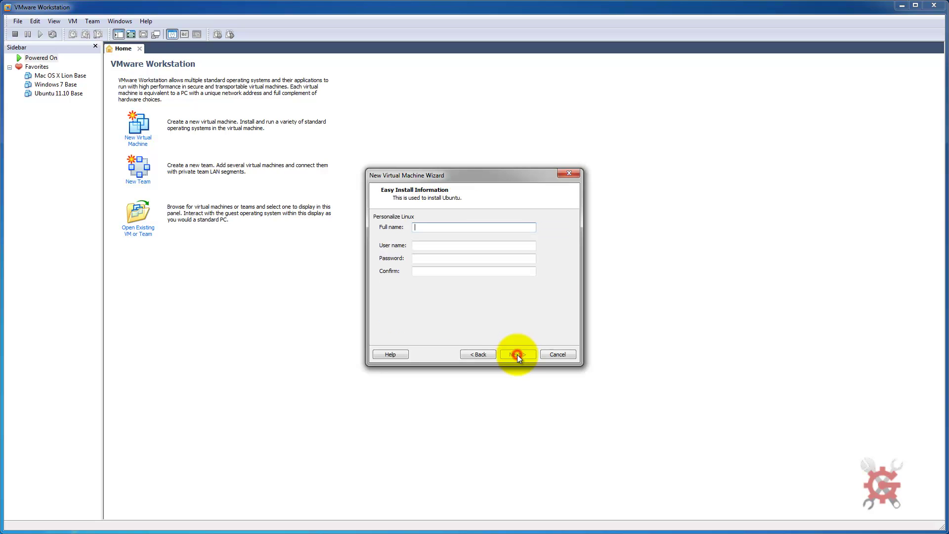
# Fill in the Easy Install full name, user name, password and password confirmation, and continue
pyautogui.write('Goug')
pyautogui.press('Tab')
pyautogui.write('goug')
pyautogui.press('Tab')
pyautogui.write('********')
pyautogui.press('Tab')
pyautogui.write('********')
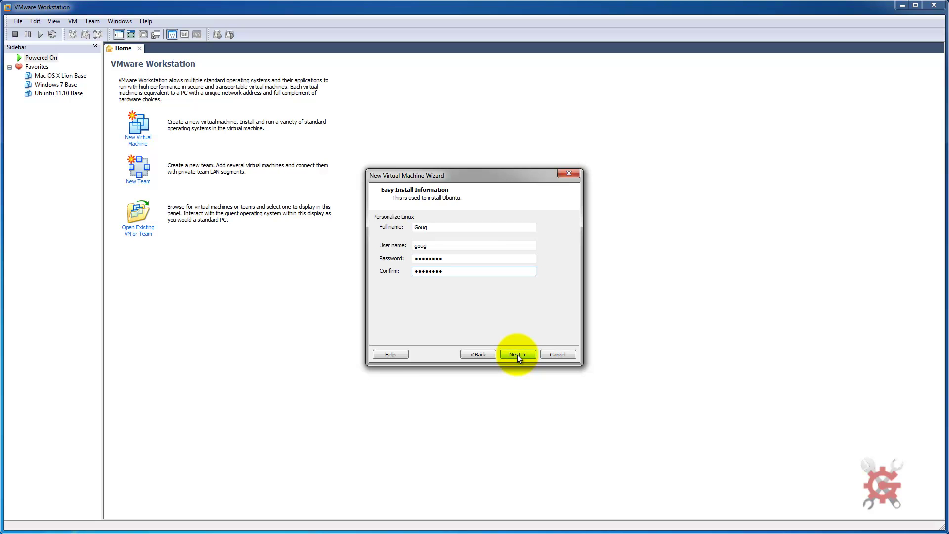
pyautogui.click(517, 354)
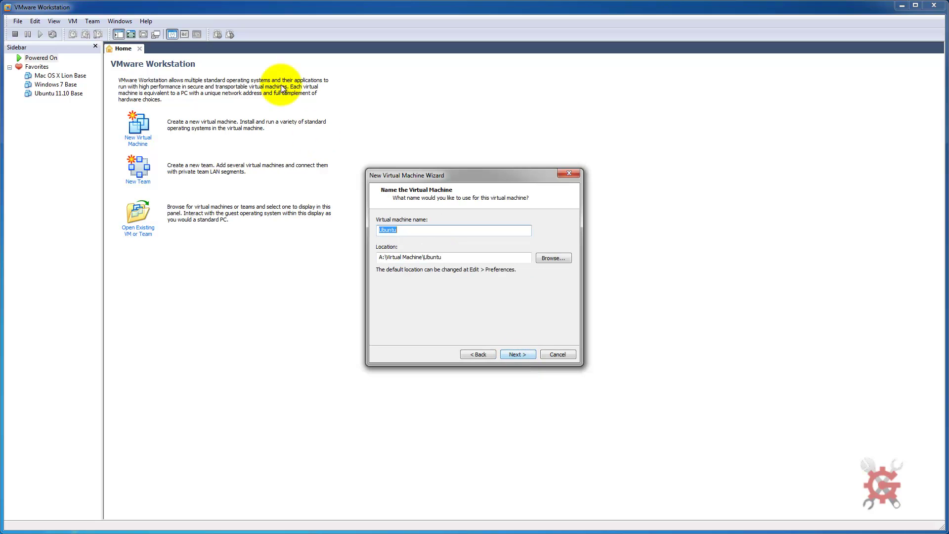
# Accept the virtual machine name Ubuntu and its location, and split the virtual disk into multiple files
pyautogui.click(416, 230)
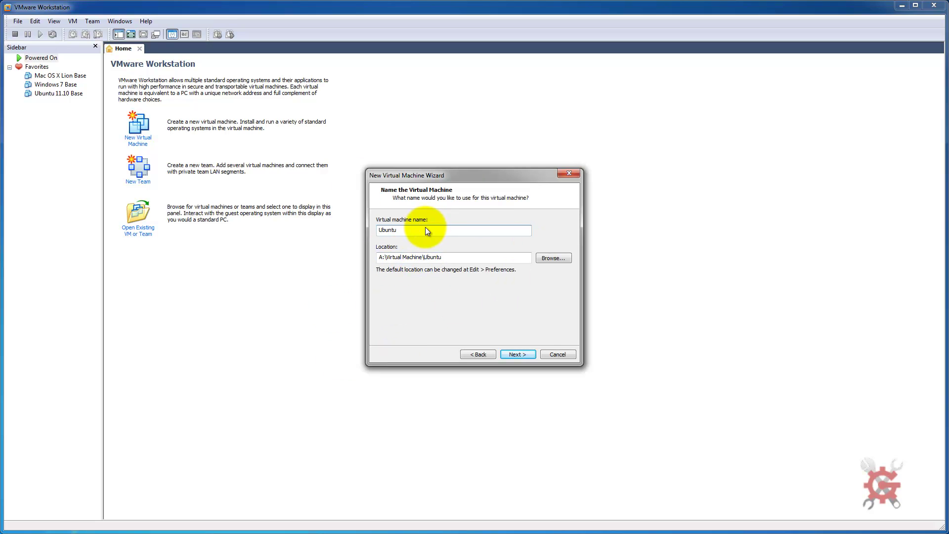
pyautogui.click(519, 355)
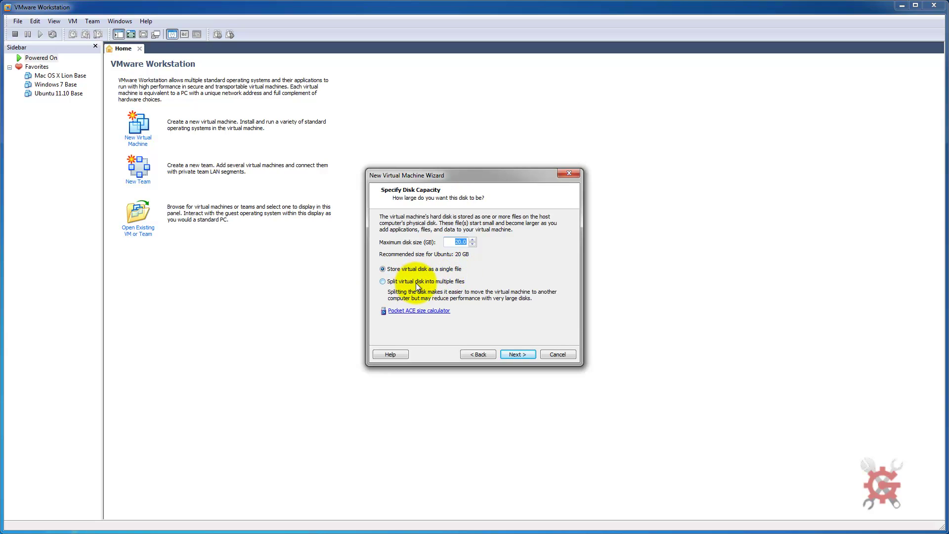
pyautogui.click(382, 283)
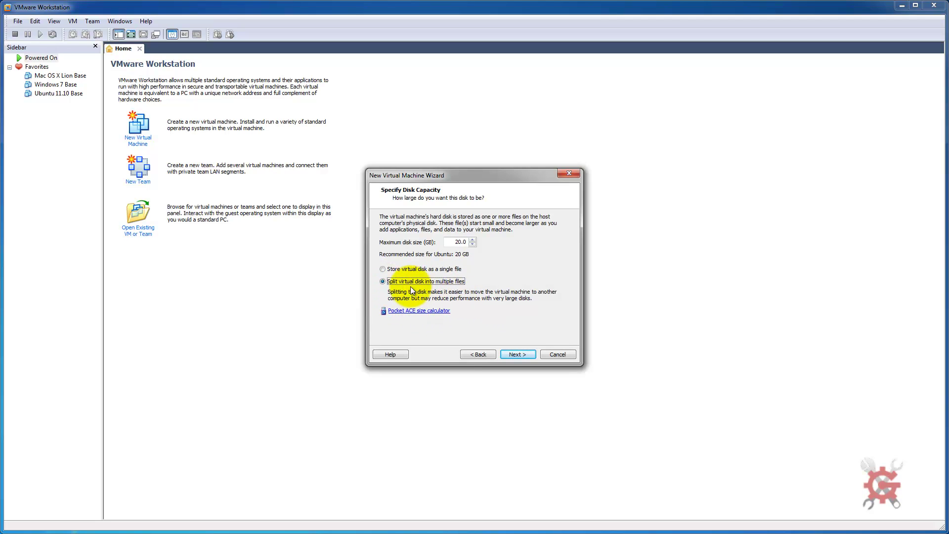
pyautogui.click(517, 354)
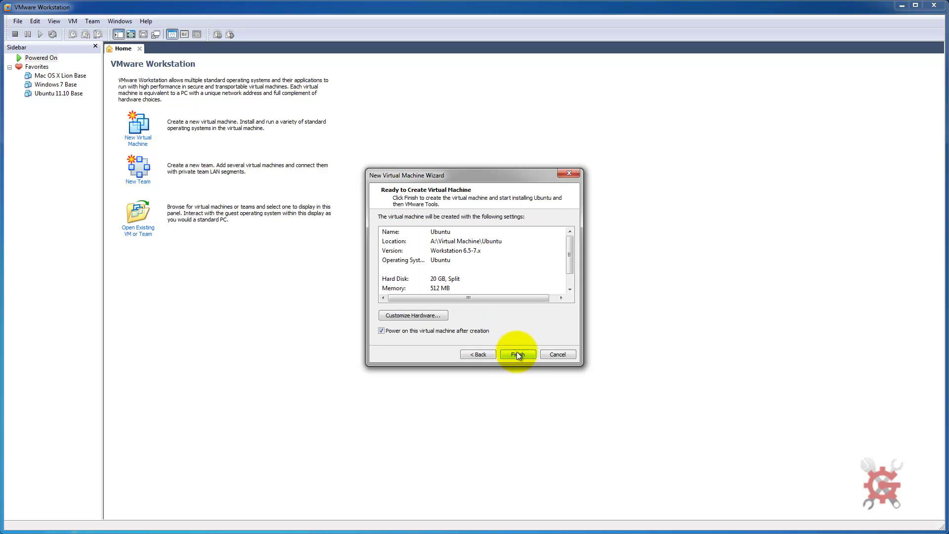
# Customize the new virtual machine's hardware by removing the floppy drive
pyautogui.moveTo(570, 245)
pyautogui.mouseDown()
pyautogui.moveTo(572, 262)
pyautogui.moveTo(574, 239)
pyautogui.mouseUp()
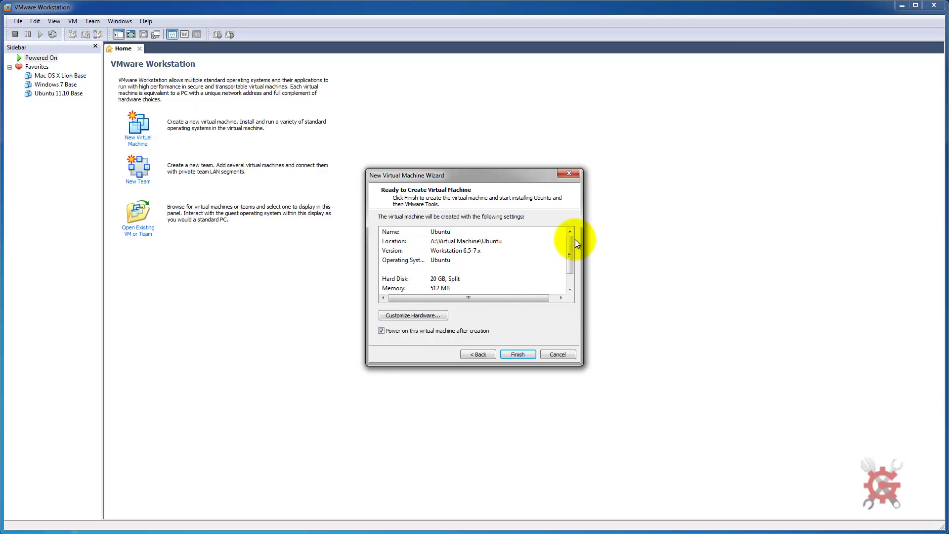
pyautogui.click(410, 315)
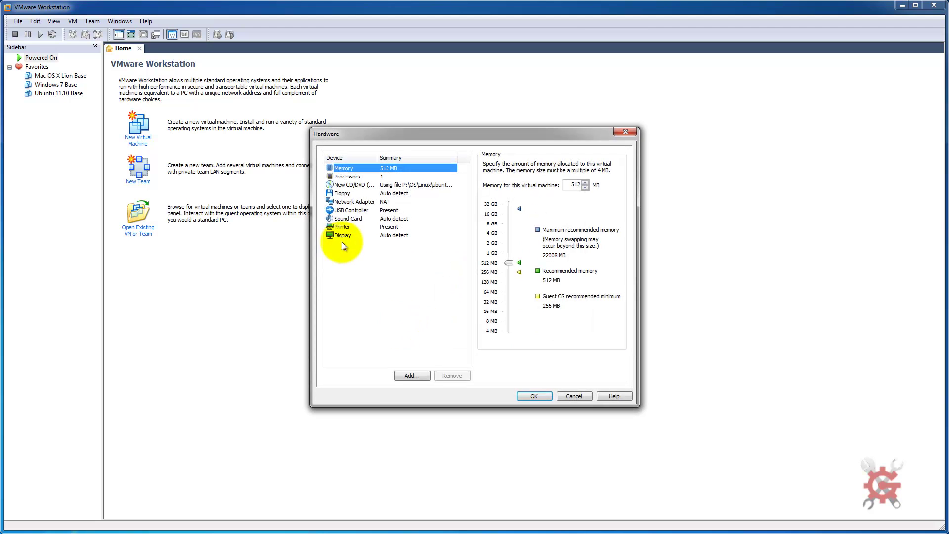
pyautogui.click(345, 194)
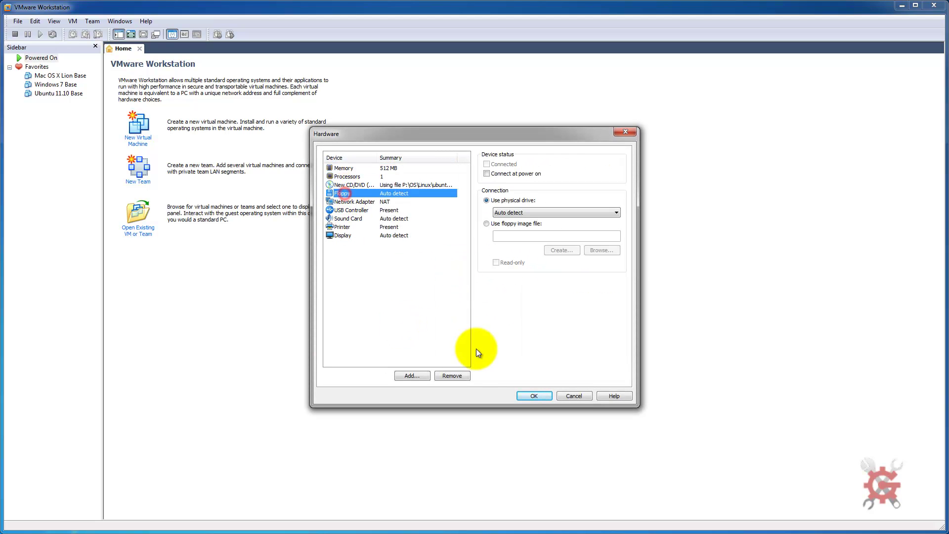
pyautogui.click(457, 374)
# Raise the virtual machine's memory to 1912 MB and set its network adapter to Bridged, then accept the hardware settings
pyautogui.click(344, 168)
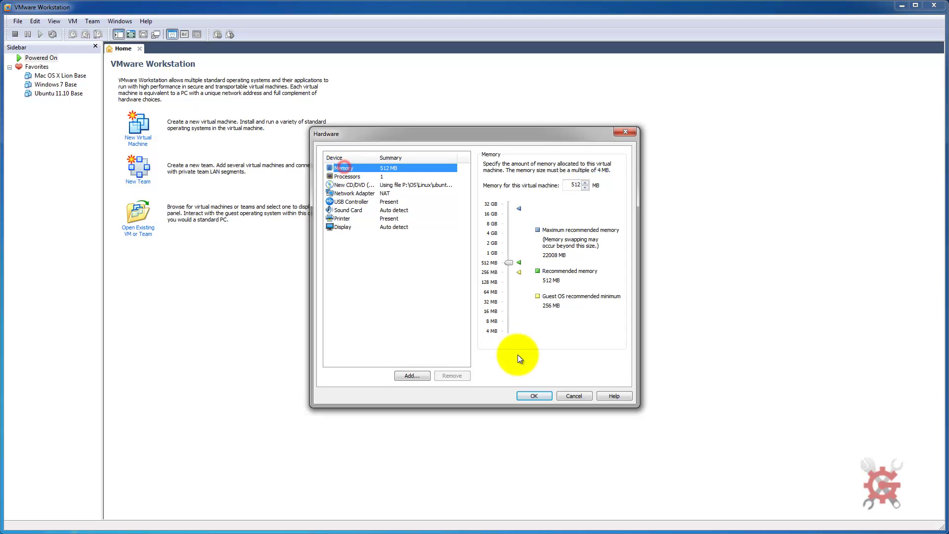
pyautogui.moveTo(510, 267); pyautogui.dragTo(509, 248)
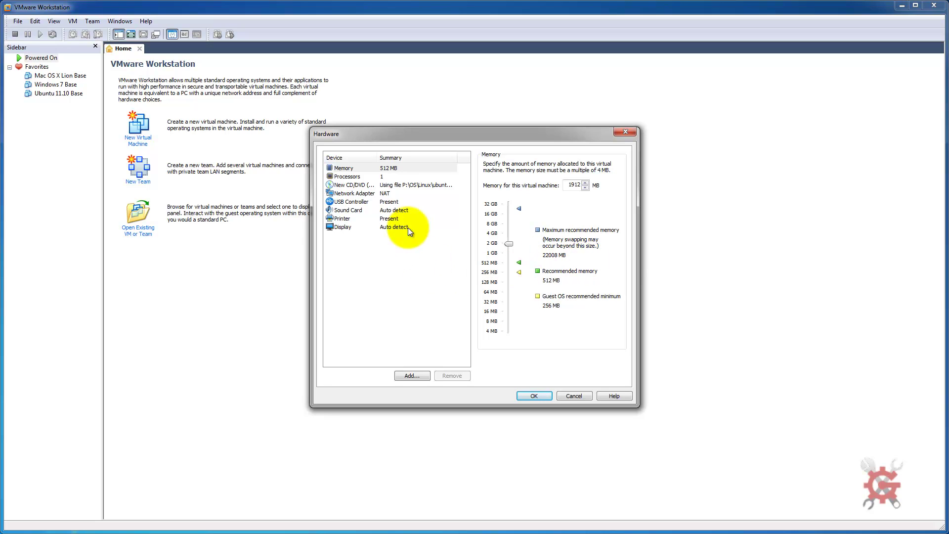
pyautogui.click(344, 195)
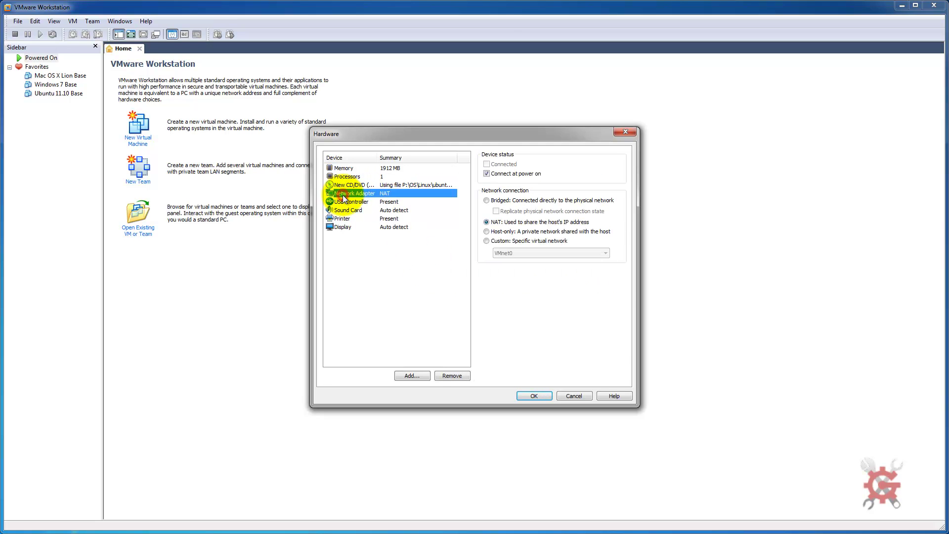
pyautogui.click(486, 200)
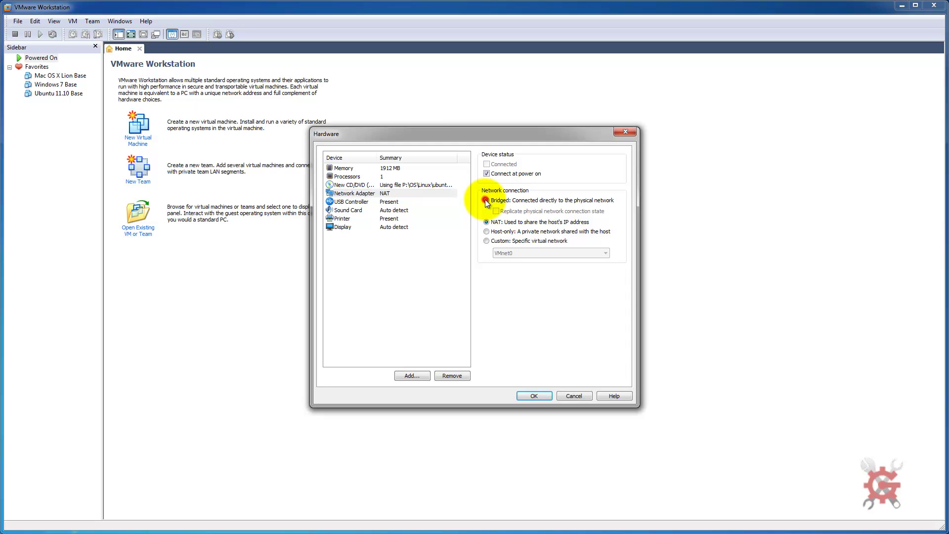
pyautogui.click(534, 395)
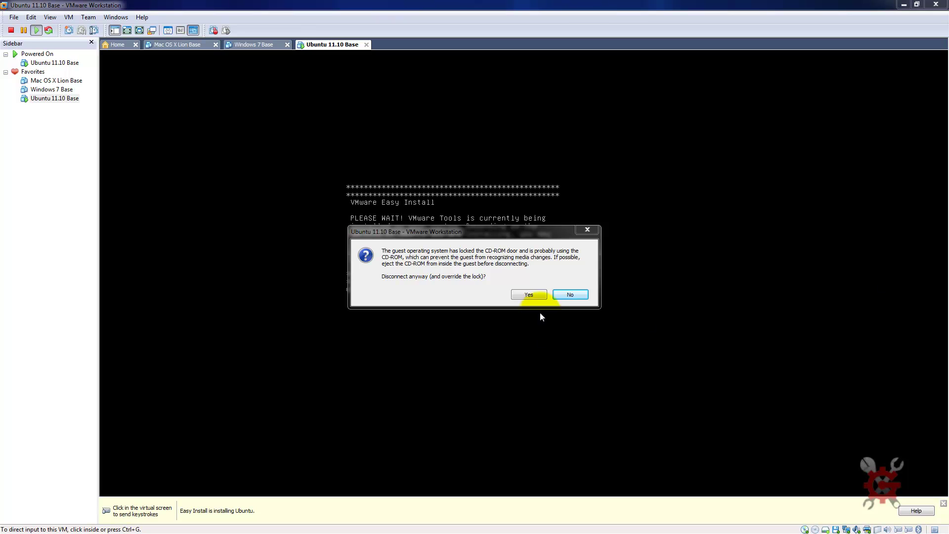
# Override the guest's CD-ROM lock to disconnect it, and log in at the Ubuntu console with the account's user name and password
pyautogui.click(528, 295)
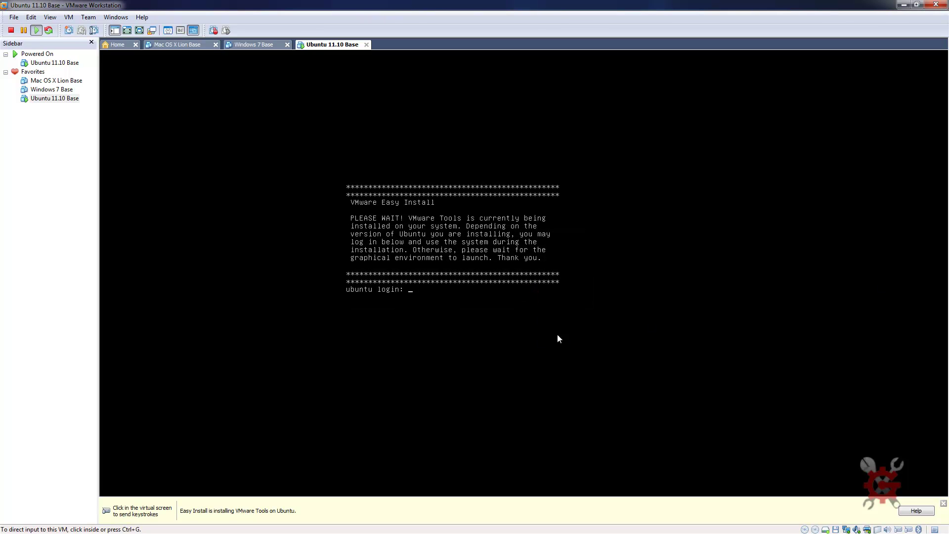
pyautogui.click(453, 293)
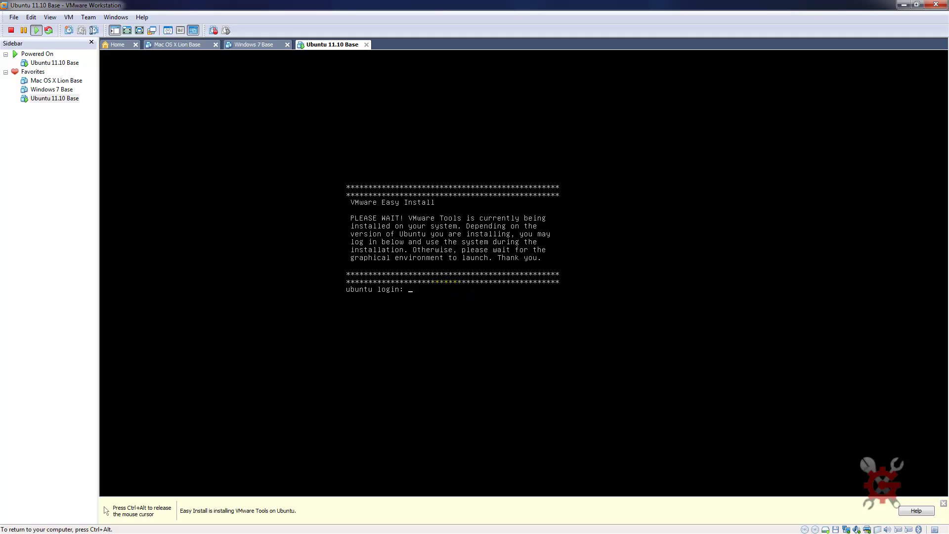
pyautogui.write('goug')
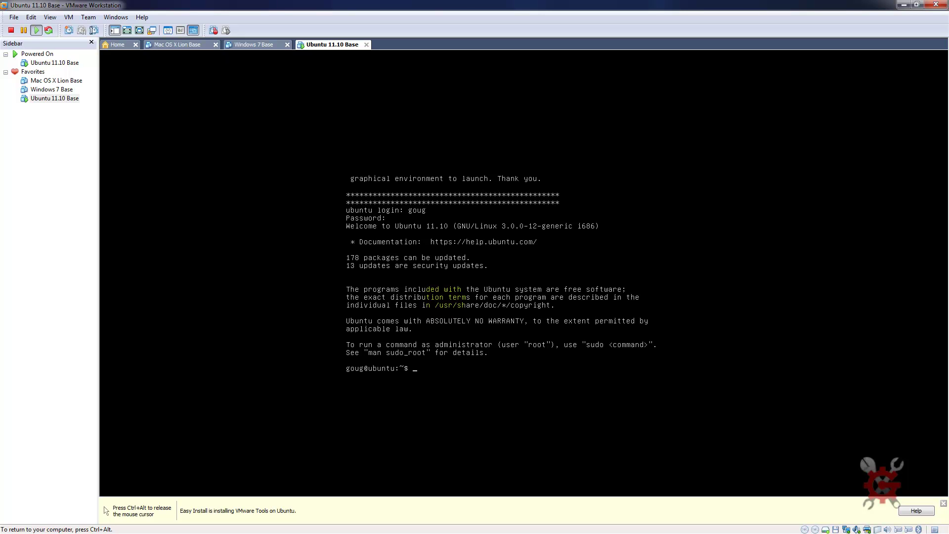
# Start the graphical desktop with startx, and check the Firefox start page before closing the browser
pyautogui.write('startx')
pyautogui.press('Return')
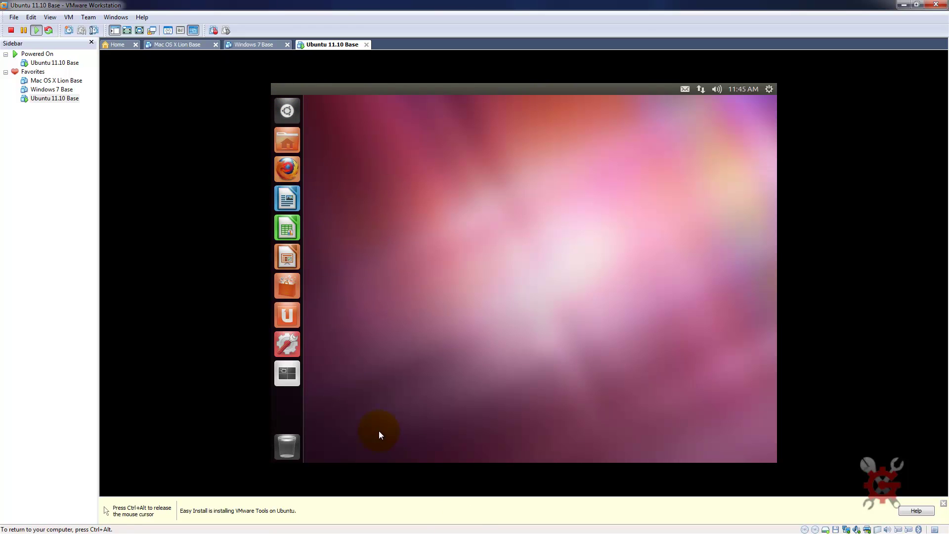
pyautogui.click(425, 444)
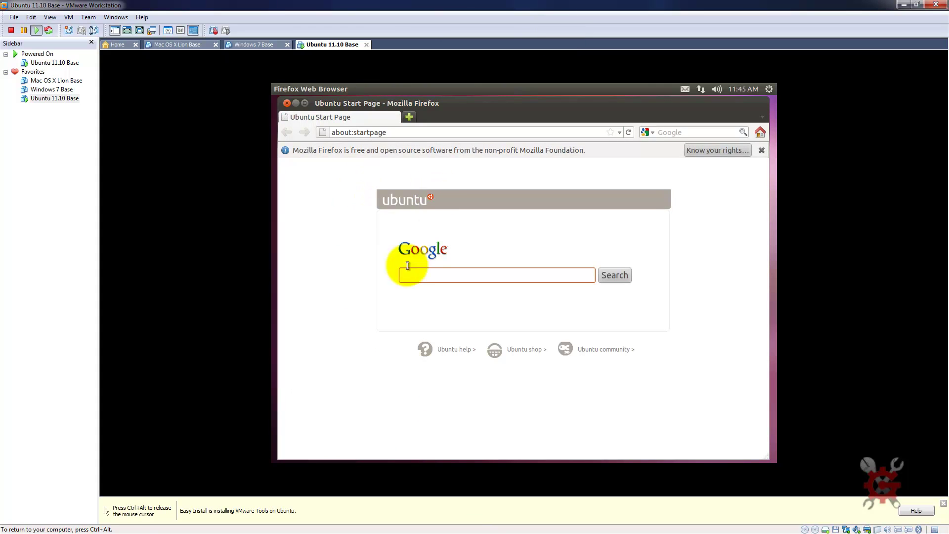
pyautogui.click(287, 104)
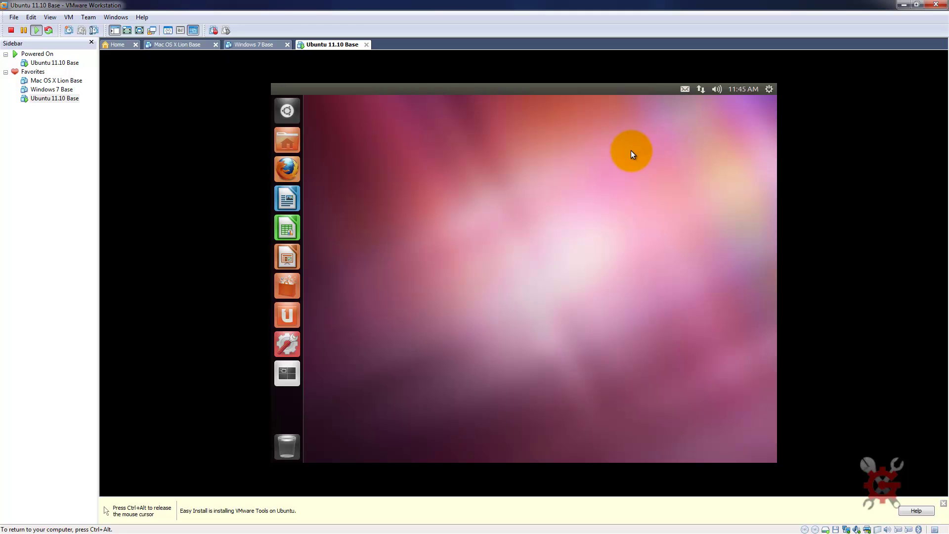
# End the current graphical desktop session in the Ubuntu guest
pyautogui.click(767, 89)
pyautogui.click(673, 193)
pyautogui.click(634, 304)
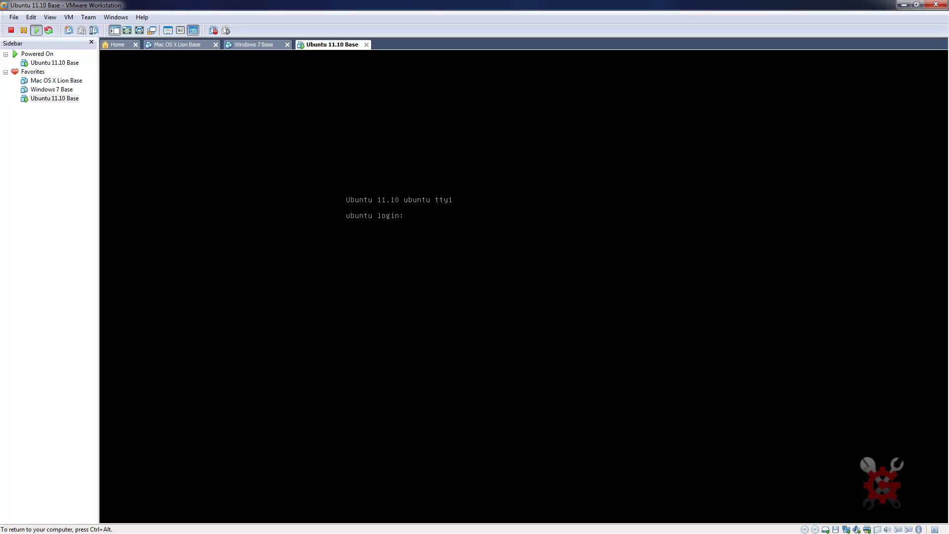
# Release input from the guest and power off the Ubuntu 11.10 Base virtual machine
pyautogui.hotkey('ctrl', 'alt')
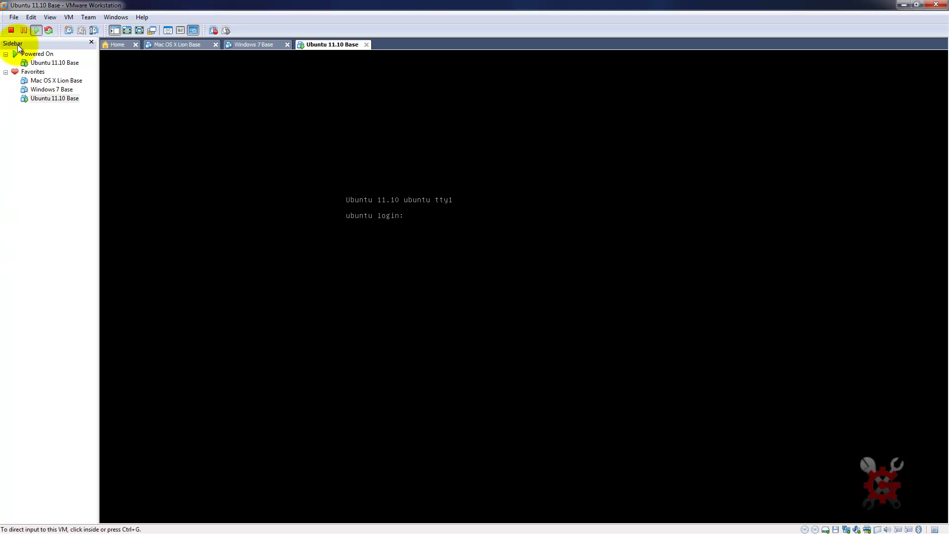
pyautogui.click(12, 31)
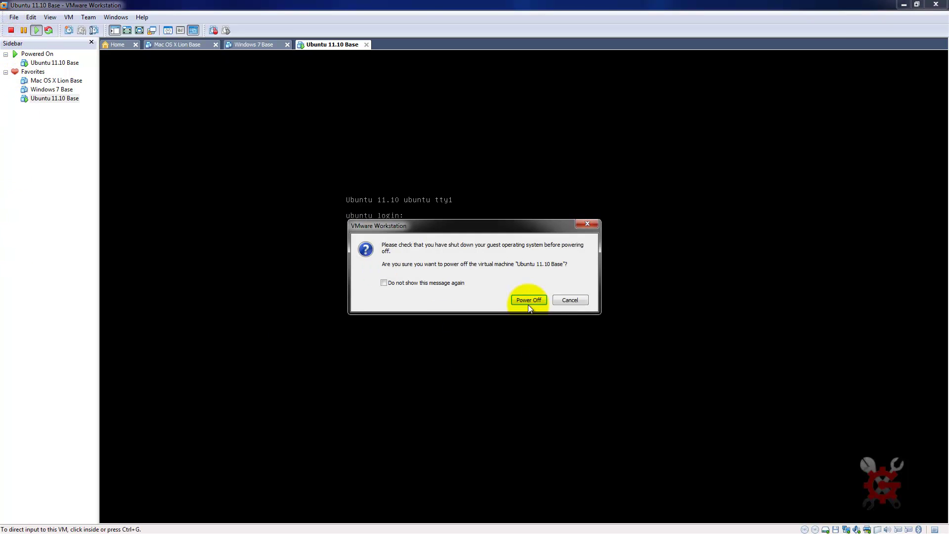
pyautogui.click(529, 301)
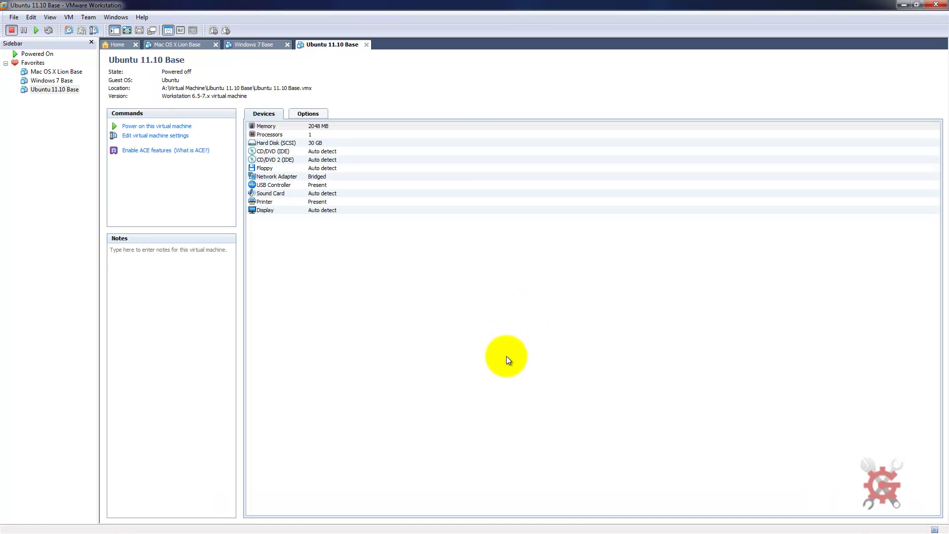
# Power on the Ubuntu 11.10 Base virtual machine and log in at the graphical login screen with the account password
pyautogui.click(145, 127)
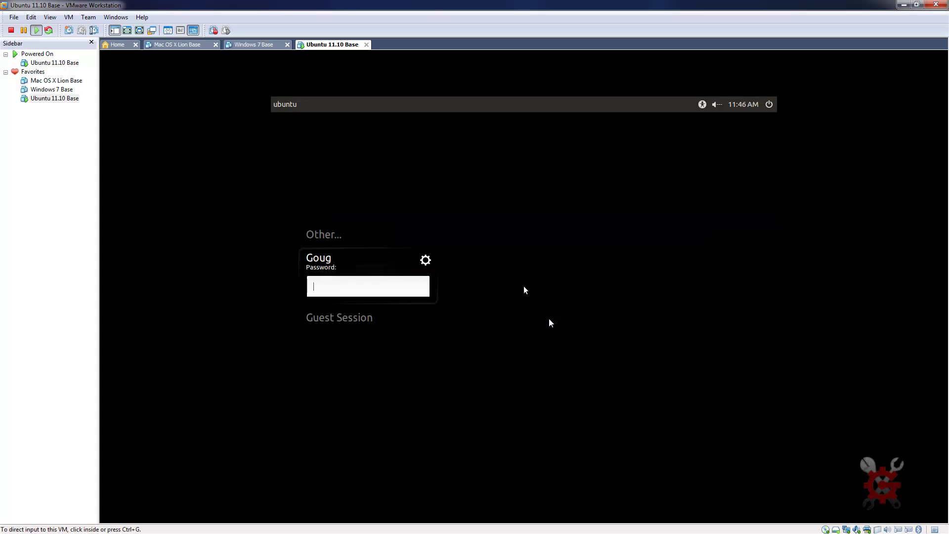
pyautogui.click(551, 324)
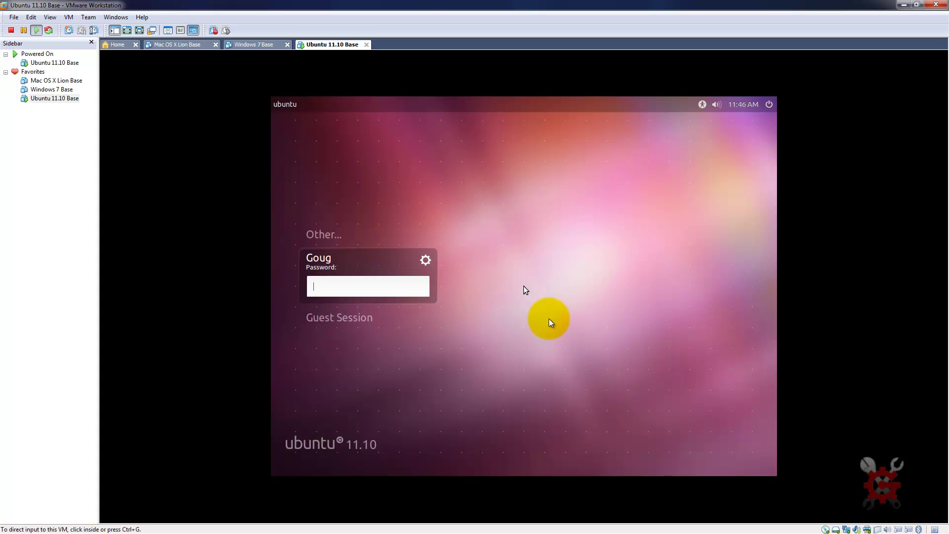
pyautogui.click(332, 290)
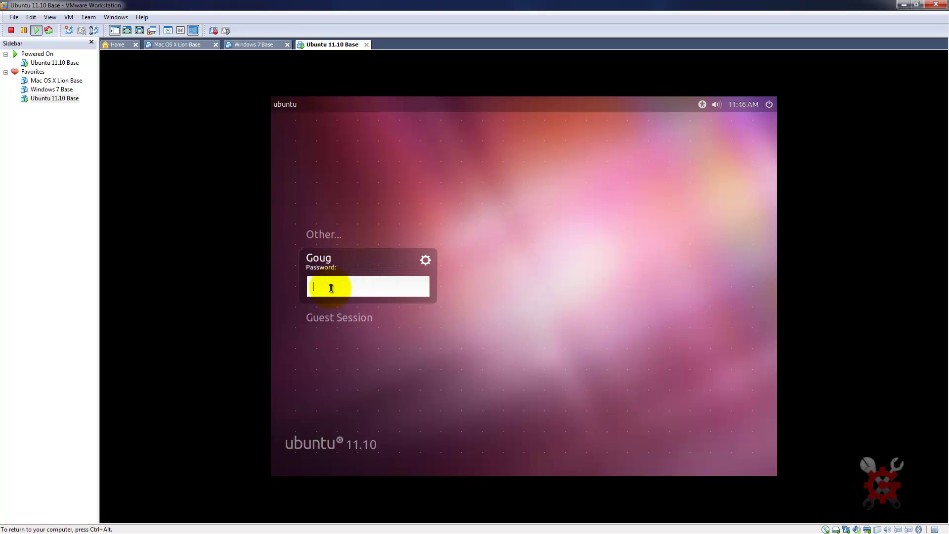
pyautogui.write('********')
pyautogui.press('Return')
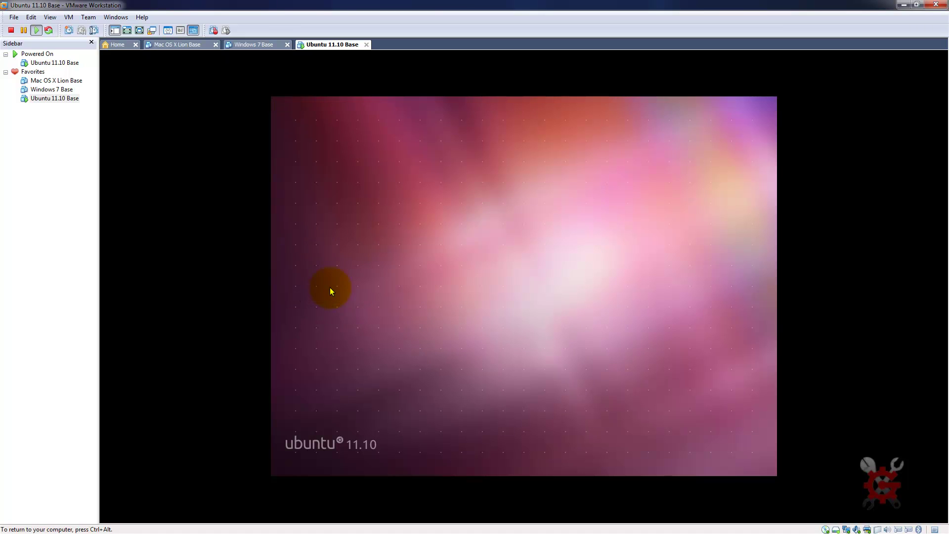